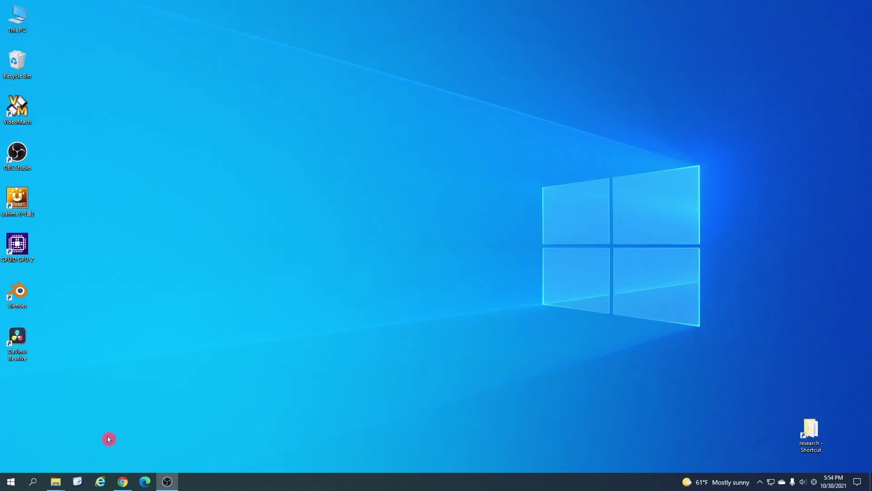
Launch MATLAB R2021a by searching 'ma' from the Windows Start menu.
left_click(9, 486)
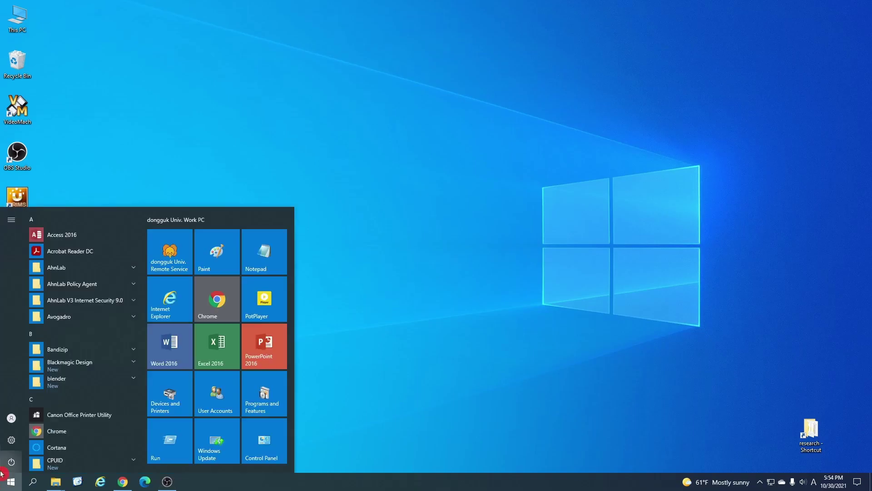
type("ma")
key("Return")
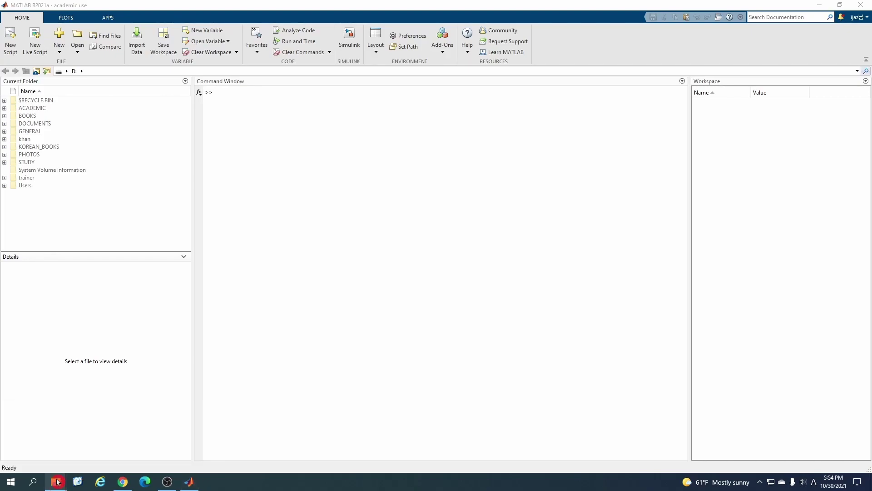
Browse File Explorer to D:\khan\lammps-14May16\examples\crack and select its full address path.
mouse_move(55, 483)
left_click(54, 453)
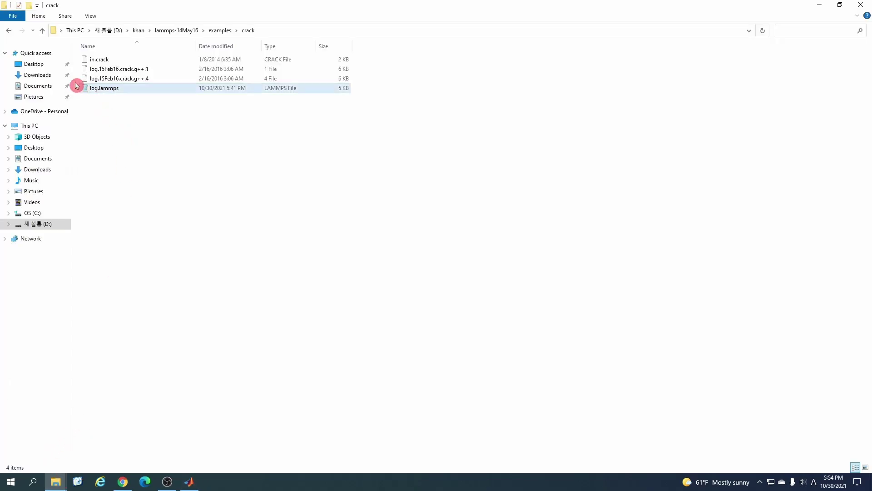
left_click(45, 130)
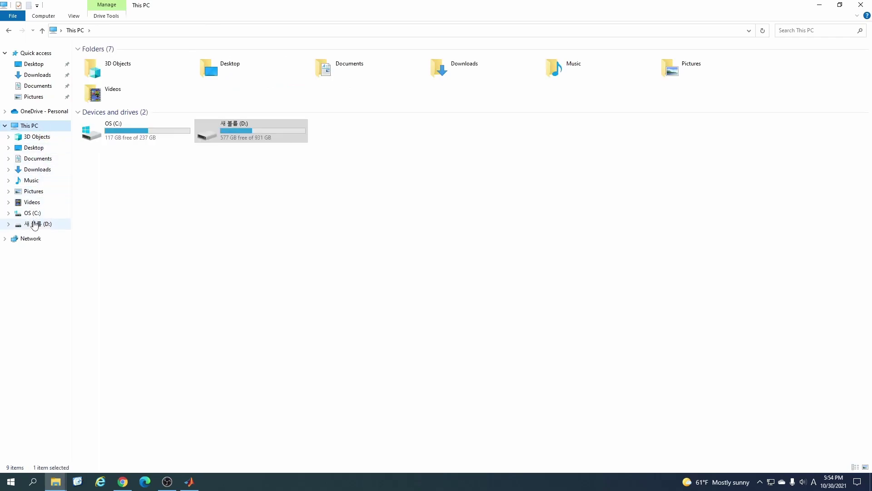
left_click(39, 224)
double_click(126, 102)
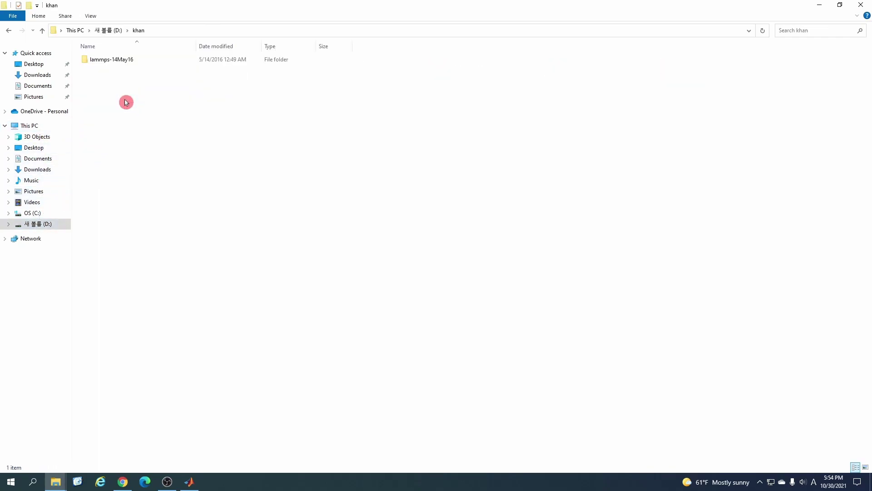
double_click(127, 59)
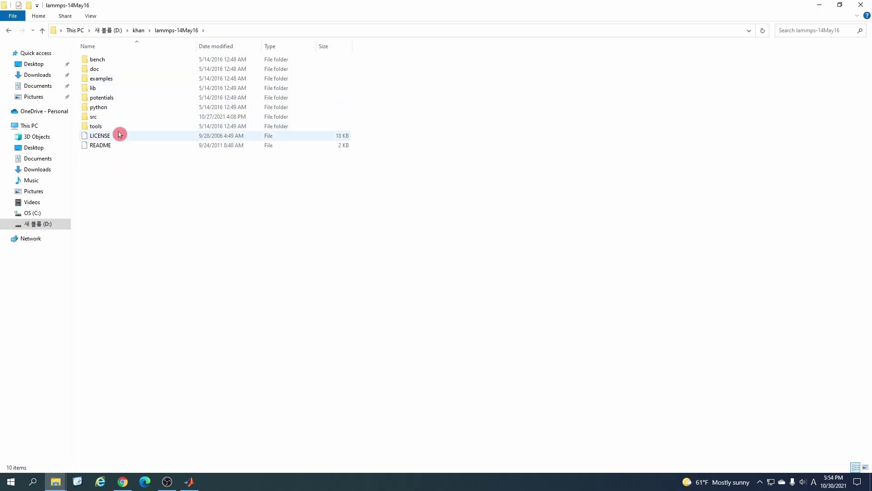
double_click(112, 81)
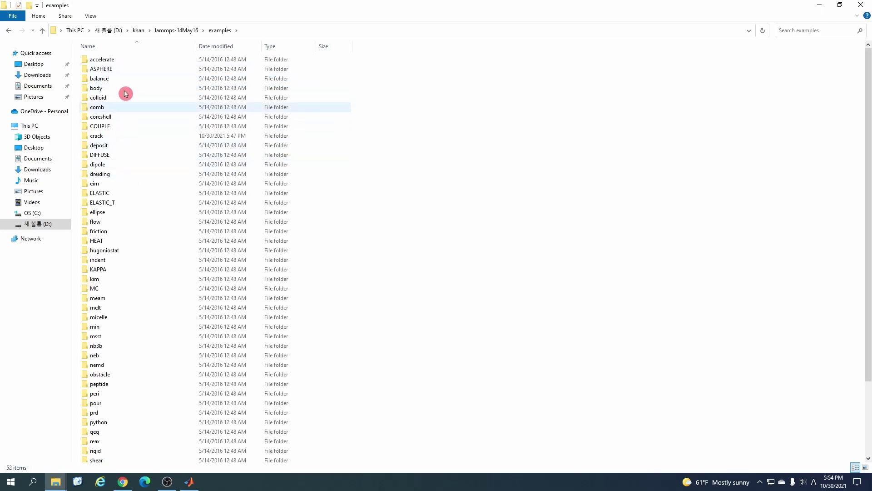
double_click(115, 137)
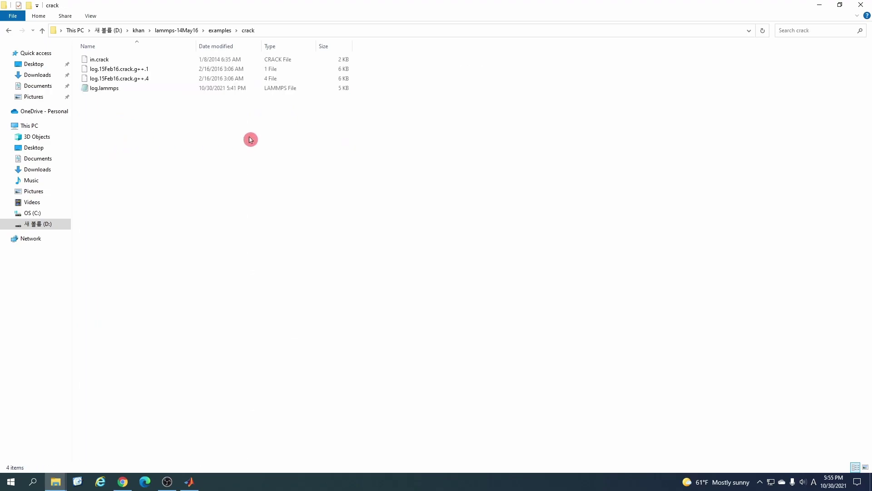
left_click(334, 29)
key("ctrl+c")
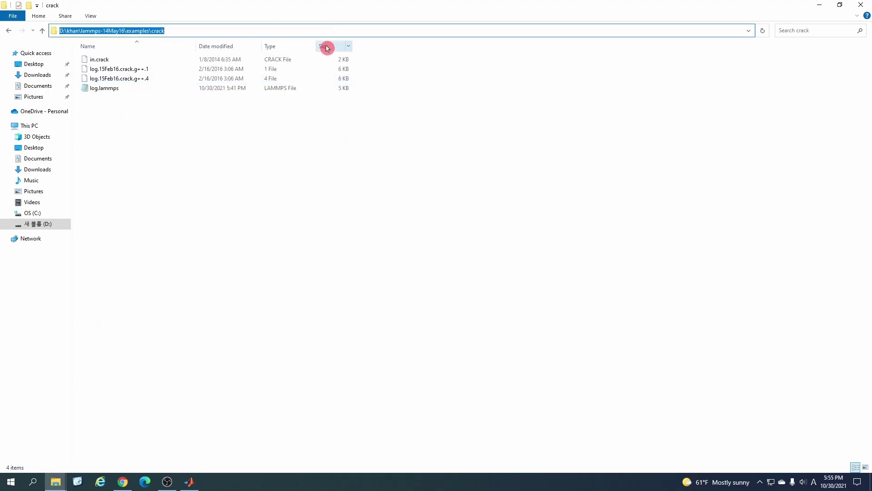
Set MATLAB's current folder to the pasted crack folder path.
left_click(194, 483)
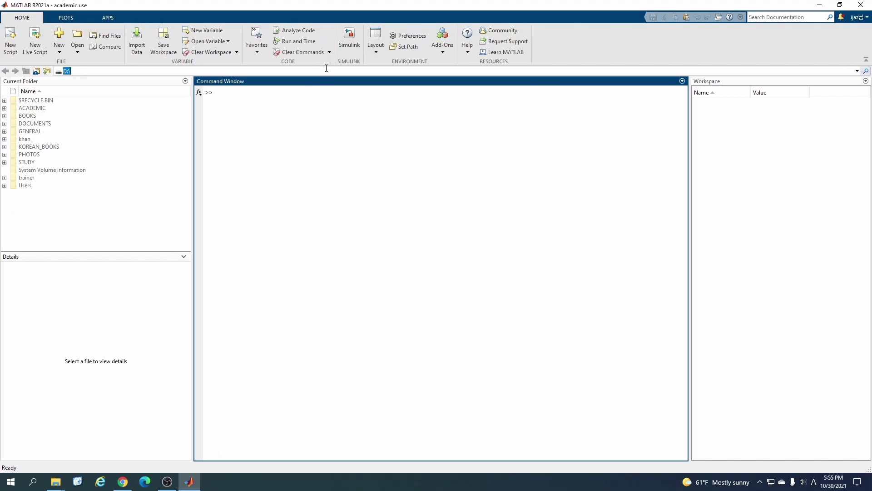
key("ctrl+v")
key("Return")
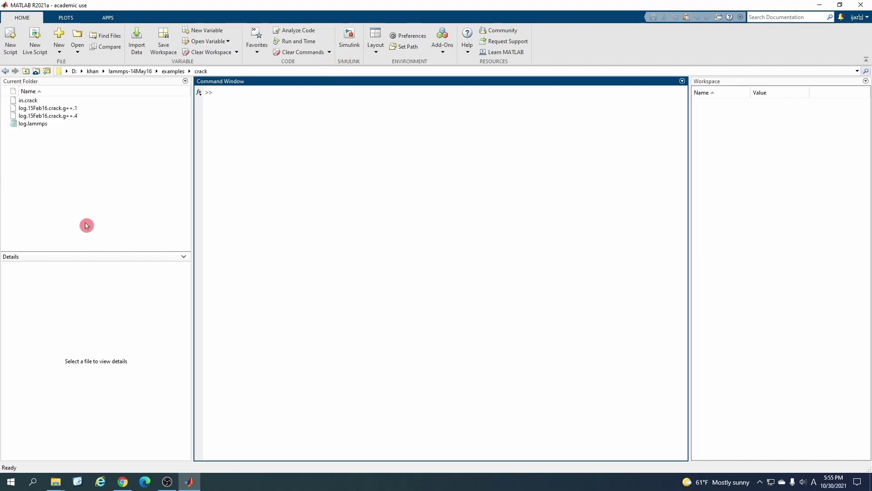
left_click(97, 174)
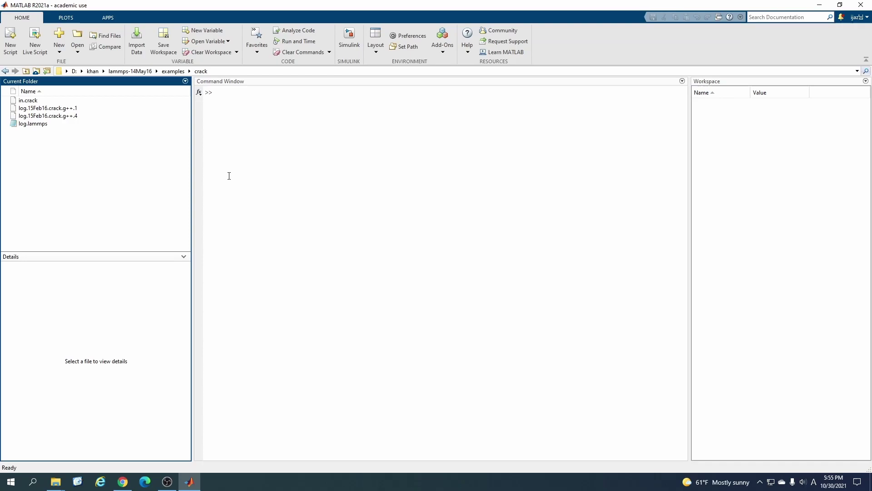
Enter the command system("wsl.exe mpiexec -np 2 lmp_mpi -in in.crack") at the prompt.
left_click(547, 179)
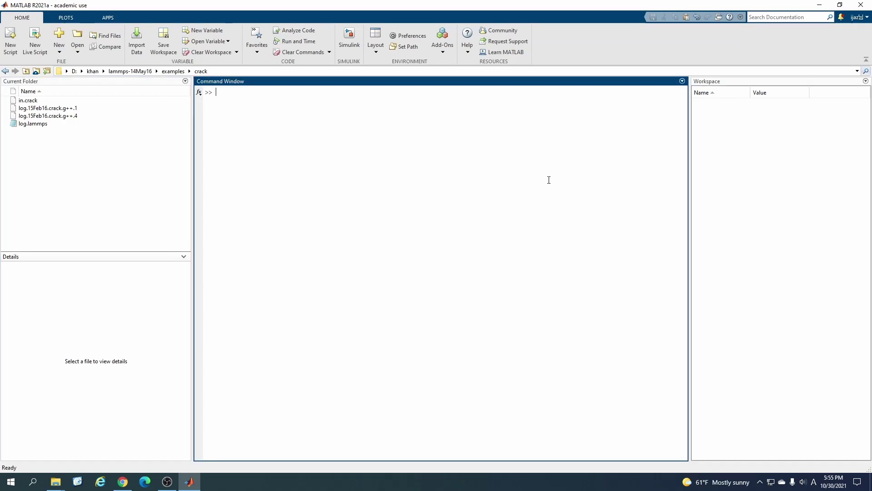
type("system\"wsl.exe mpiexec -np 2")
type(" -")
type("n")
key("BackSpace")
key("BackSpace")
type("lmp_mpi -in in.crack")
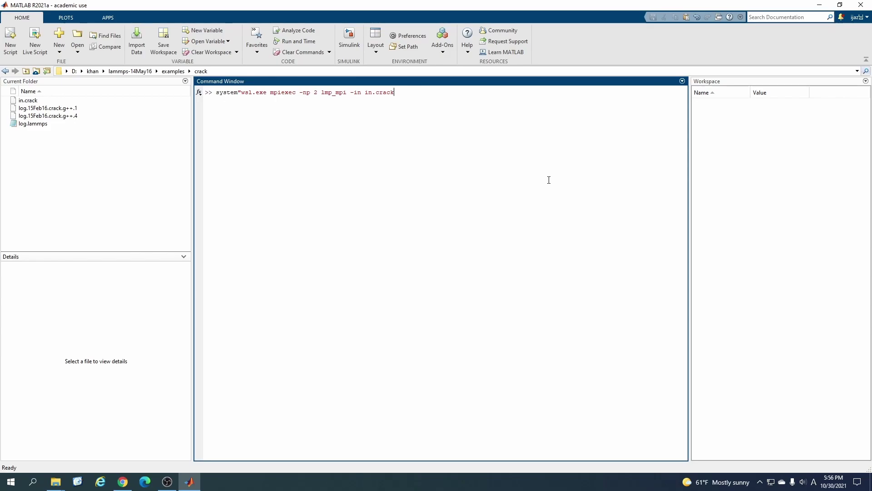
type(" \"")
Run the LAMMPS crack command on 2 processes, finishing 5000 steps with ans = 0.
left_click(211, 86)
key("Return")
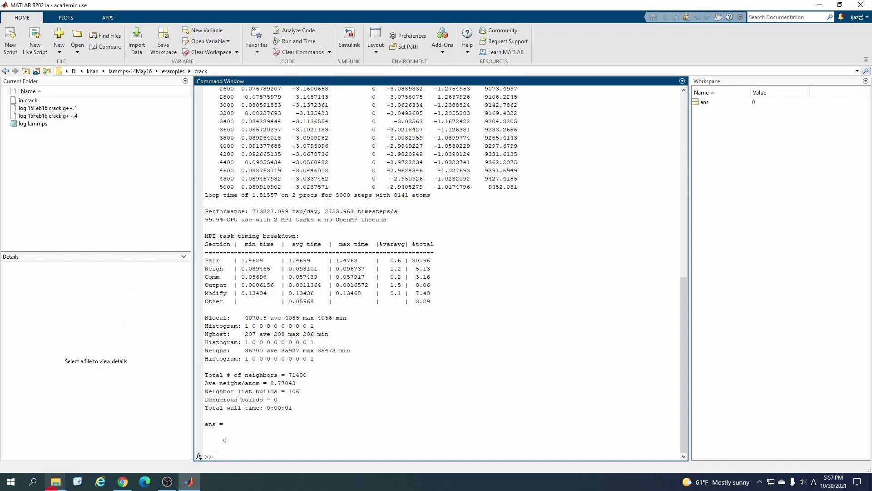
Copy readlog.m from the lammps-14May16 tools\matlab folder.
mouse_move(55, 481)
left_click(63, 444)
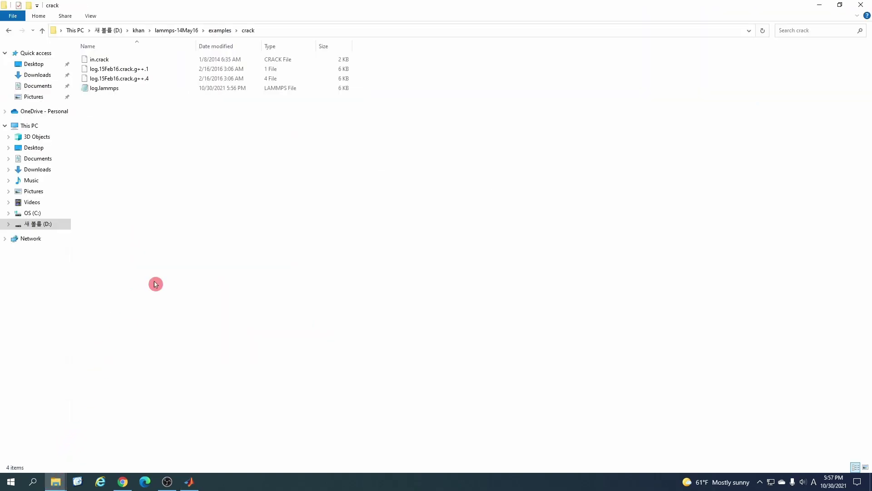
left_click(167, 30)
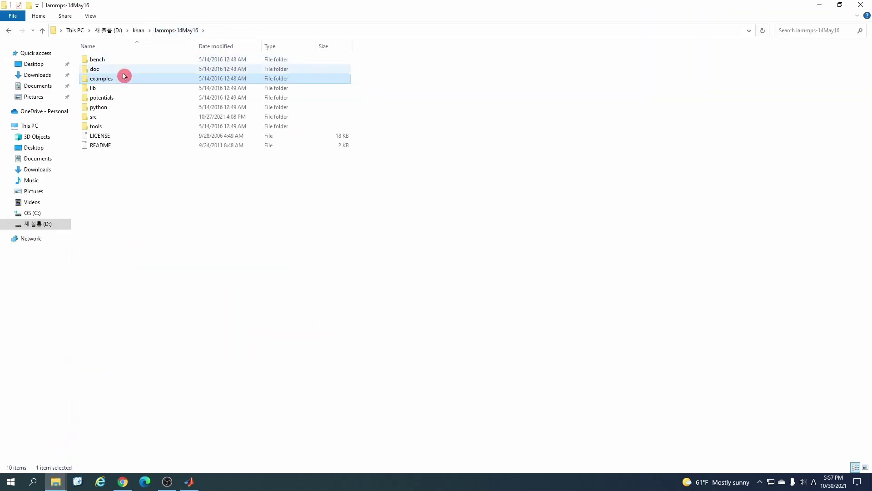
double_click(114, 127)
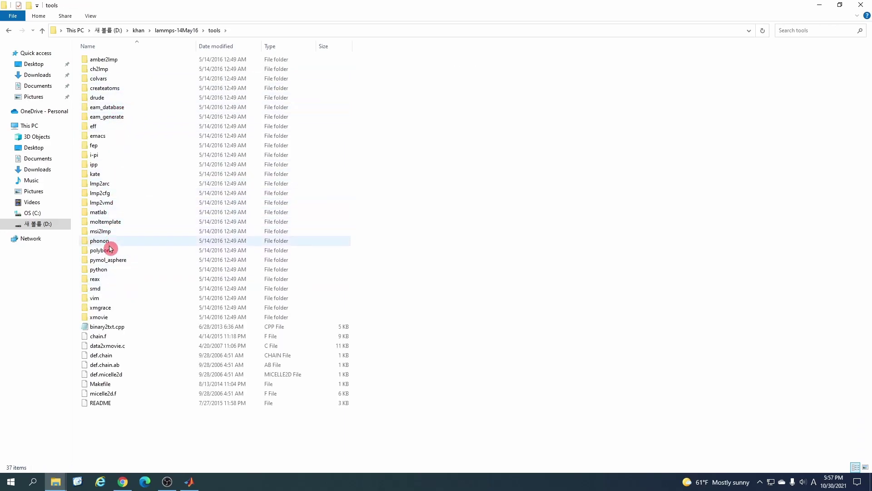
double_click(105, 213)
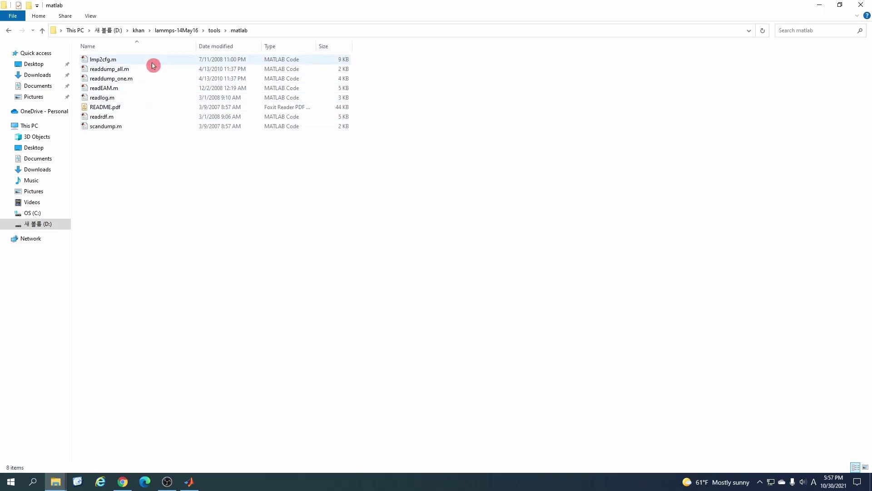
left_click(137, 98)
right_click(136, 100)
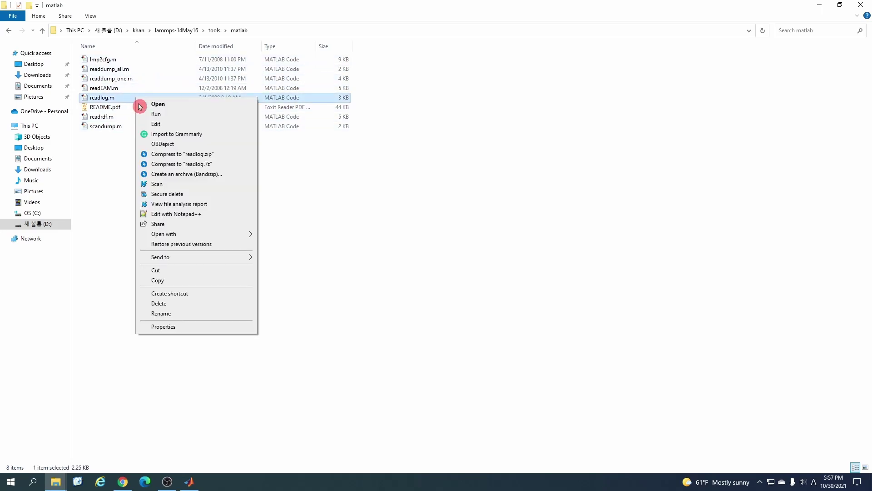
left_click(191, 282)
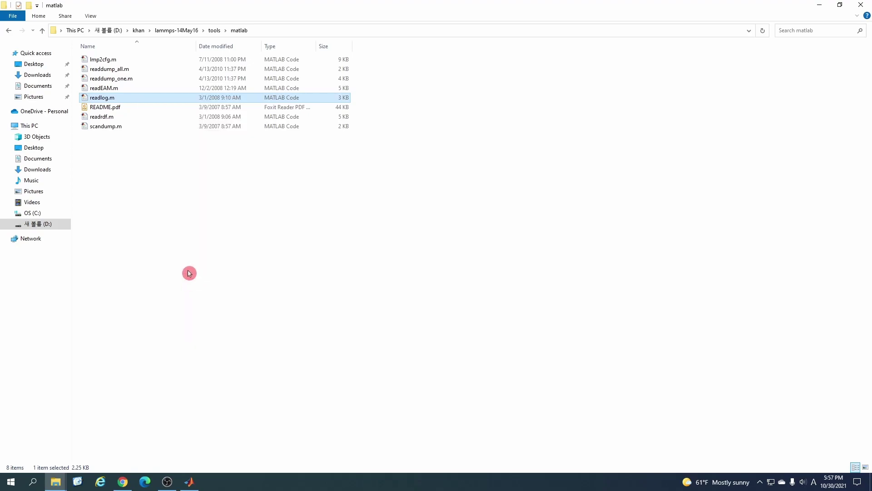
Paste readlog.m into examples\crack and open it in MATLAB's editor.
left_click(55, 481)
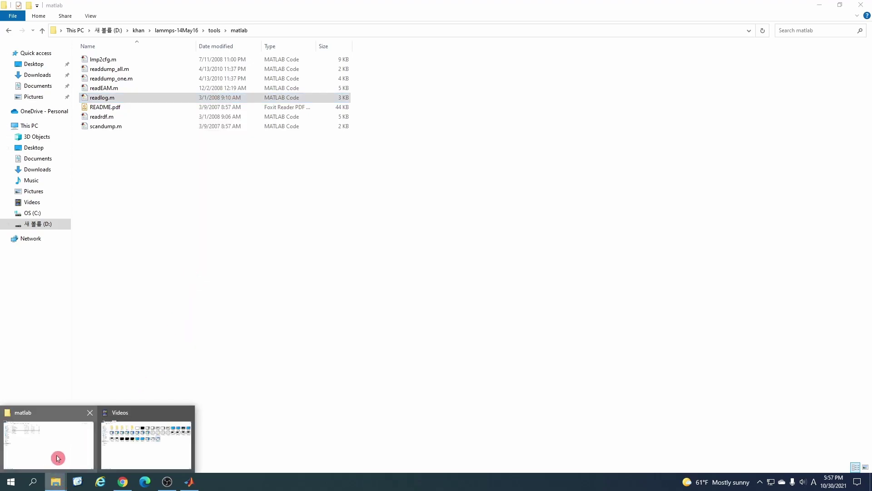
left_click(58, 459)
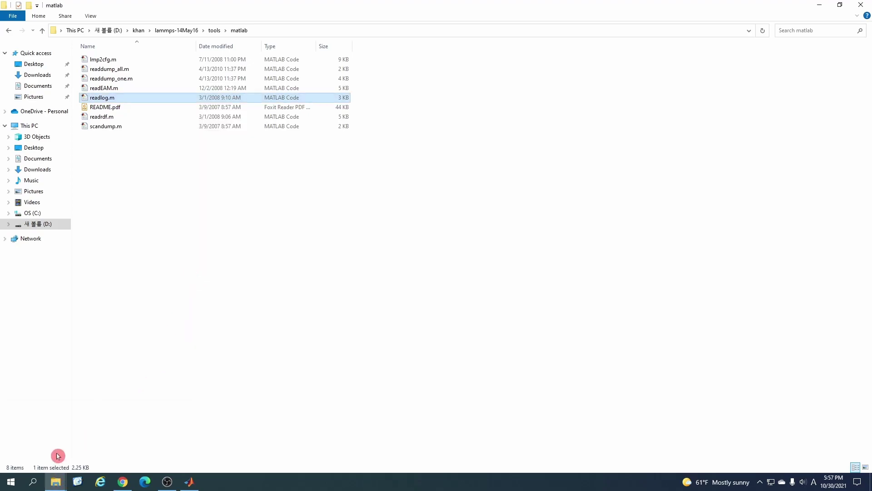
left_click(169, 30)
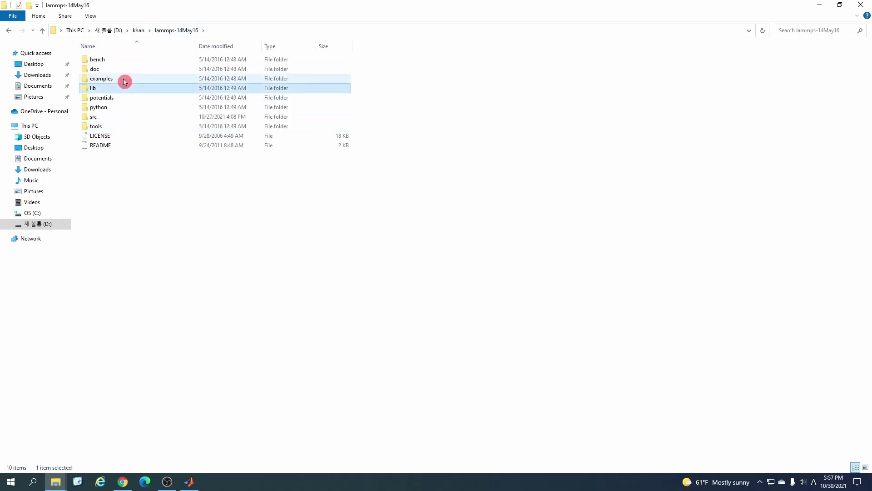
double_click(123, 79)
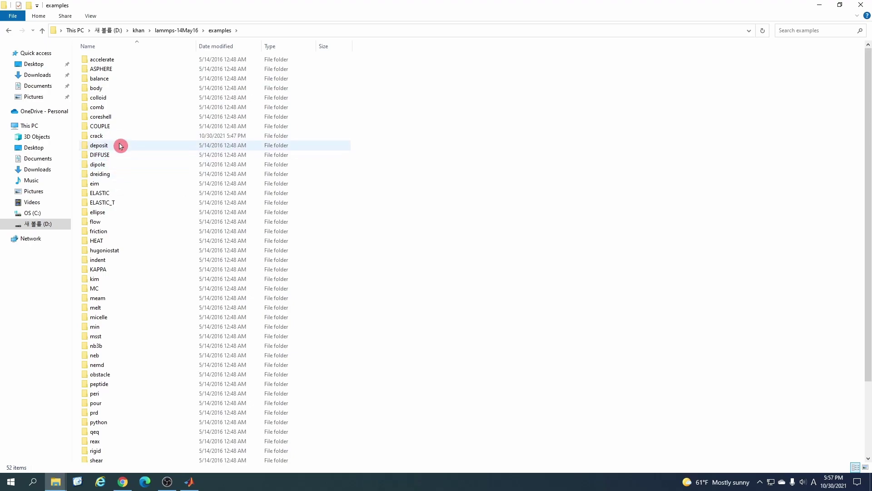
double_click(119, 138)
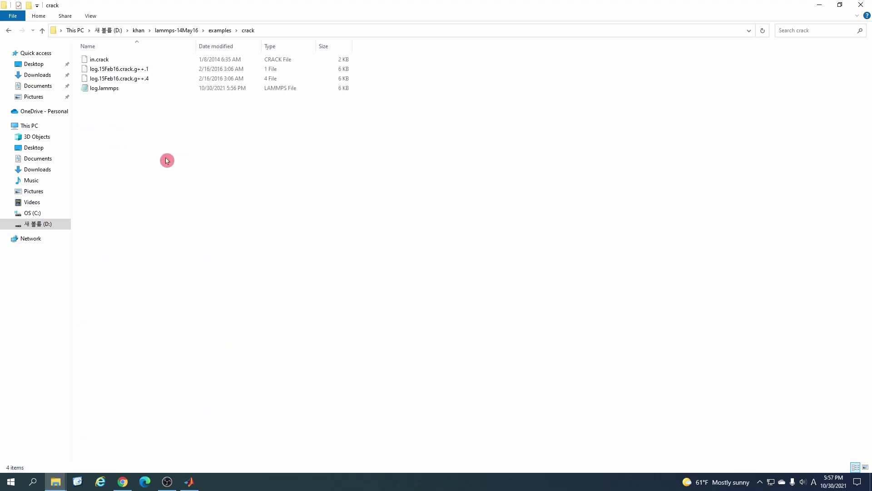
right_click(167, 160)
left_click(210, 233)
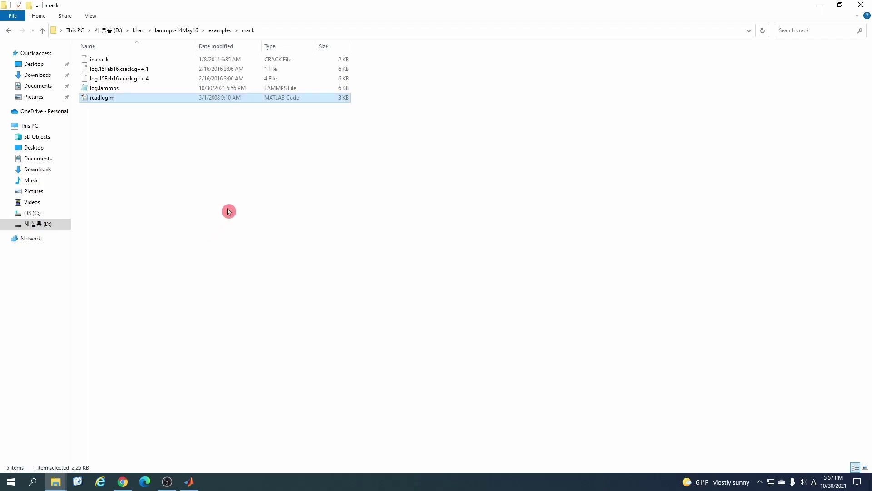
left_click(190, 482)
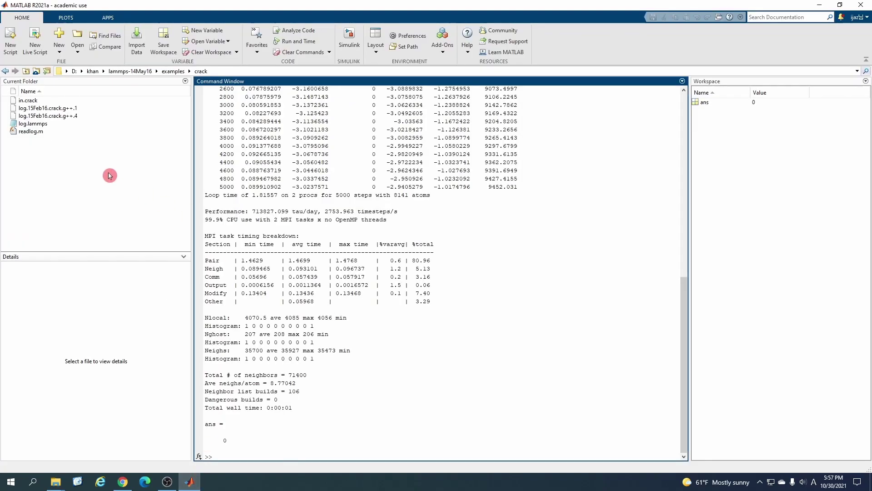
double_click(34, 135)
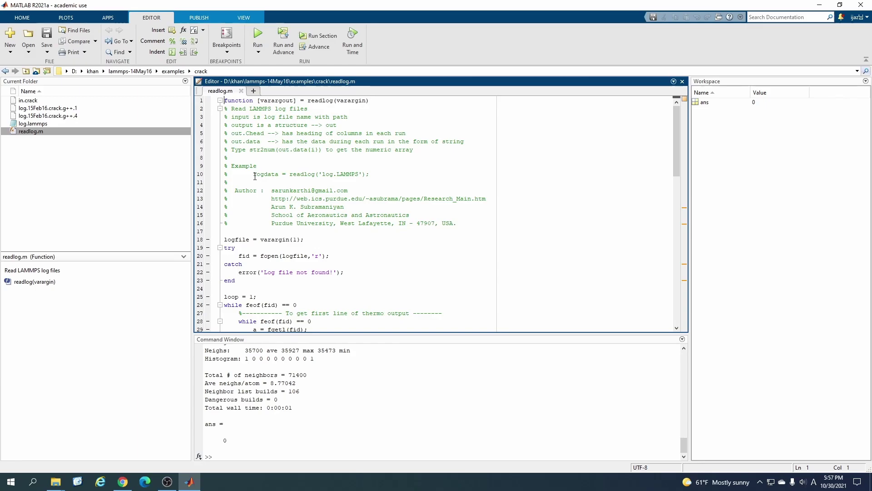
Run logdata = readlog('log.lammps'), adapted from the example call in readlog.m's comments.
left_click_drag(255, 176, 364, 178)
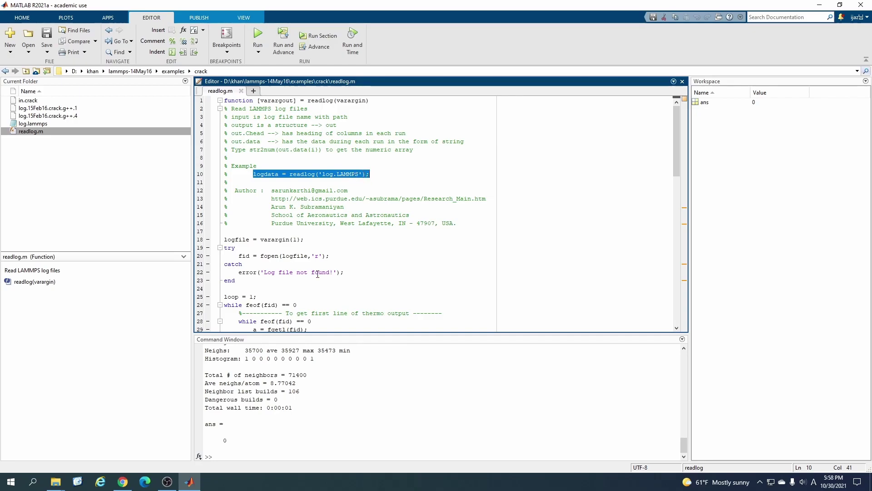
left_click(238, 449)
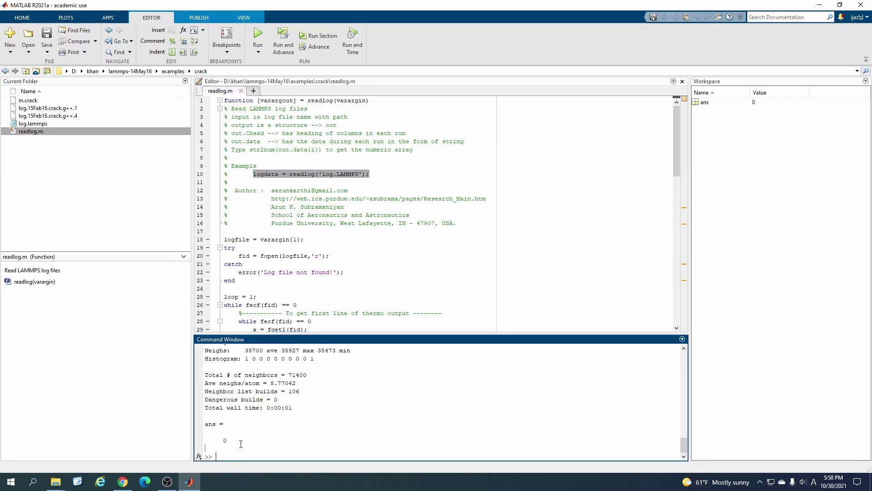
key("ctrl+v")
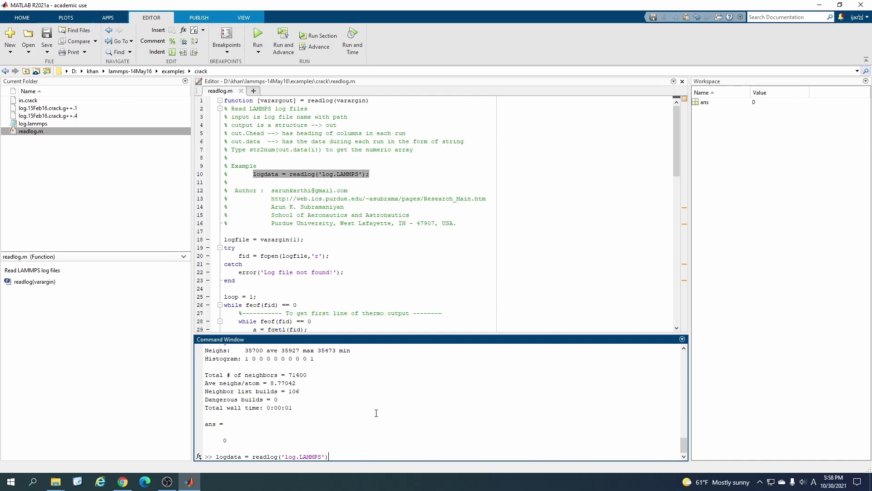
key("Left")
key("Left")
key("Return")
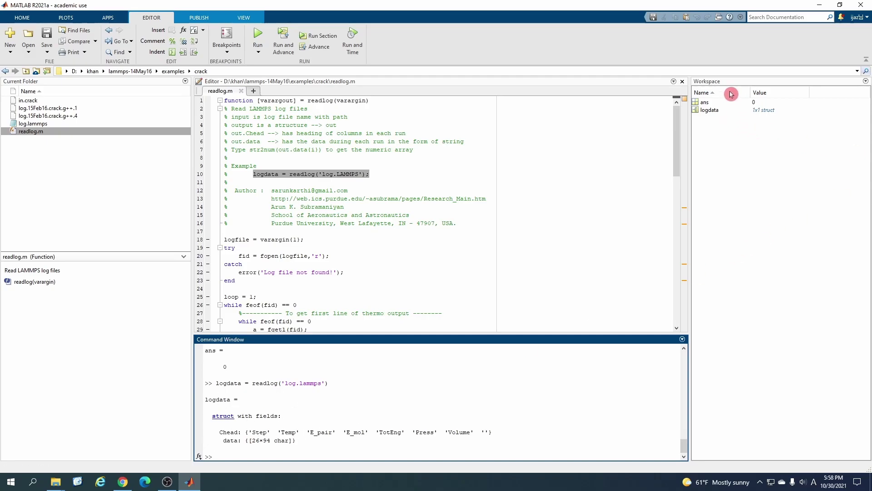
Inspect logdata's Chead headings and the text rows in data{1,1} in the Variables editor.
double_click(719, 112)
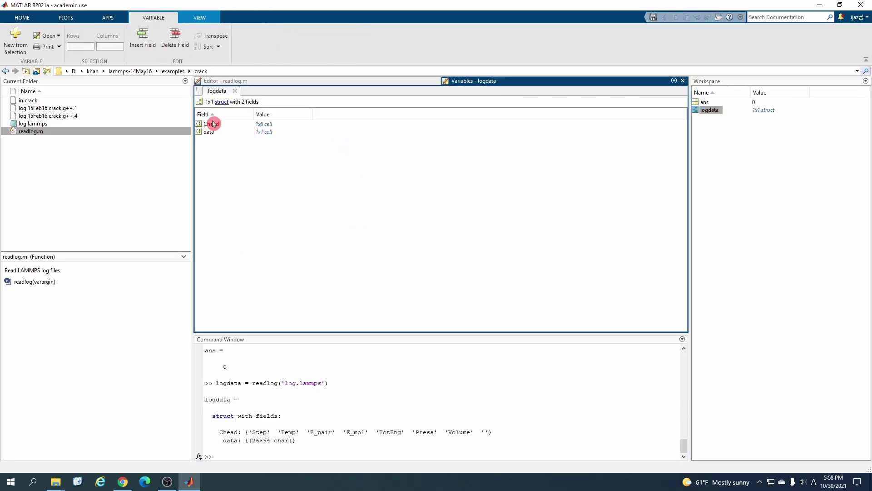
double_click(212, 125)
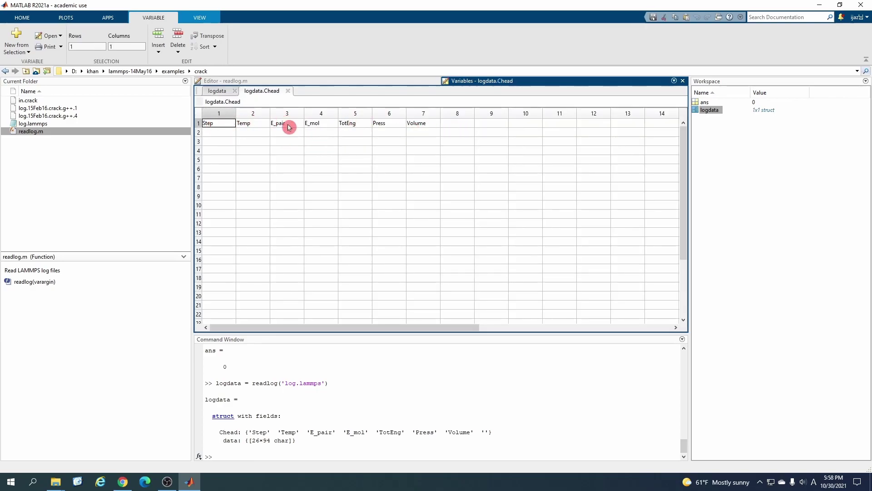
left_click(216, 91)
double_click(212, 132)
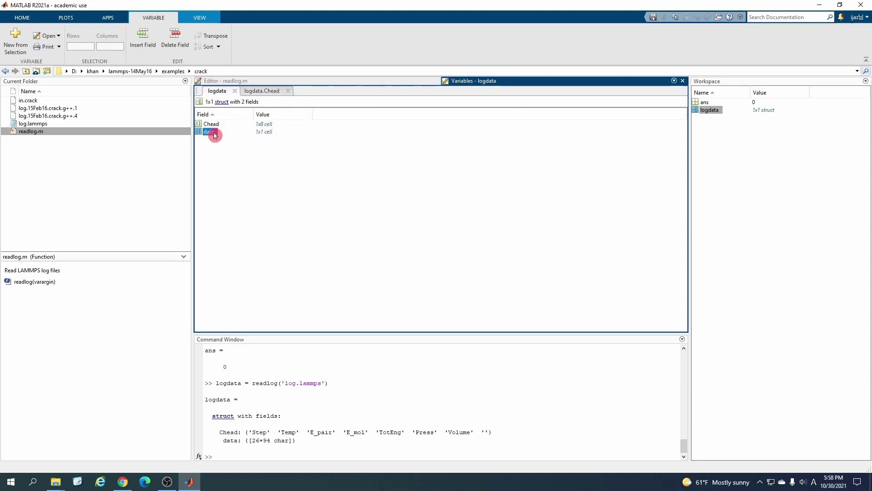
double_click(219, 122)
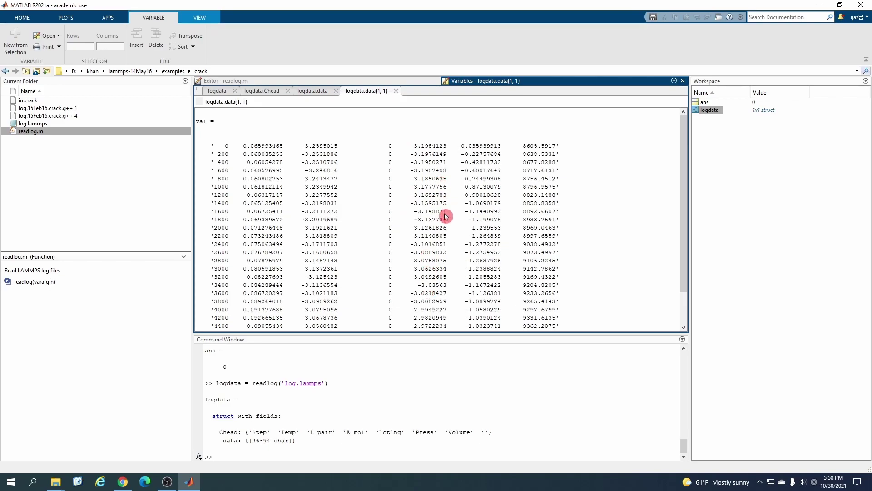
Compare log.lammps's thermo table with logdata's data, then return to readlog.m.
left_click(34, 124)
double_click(35, 127)
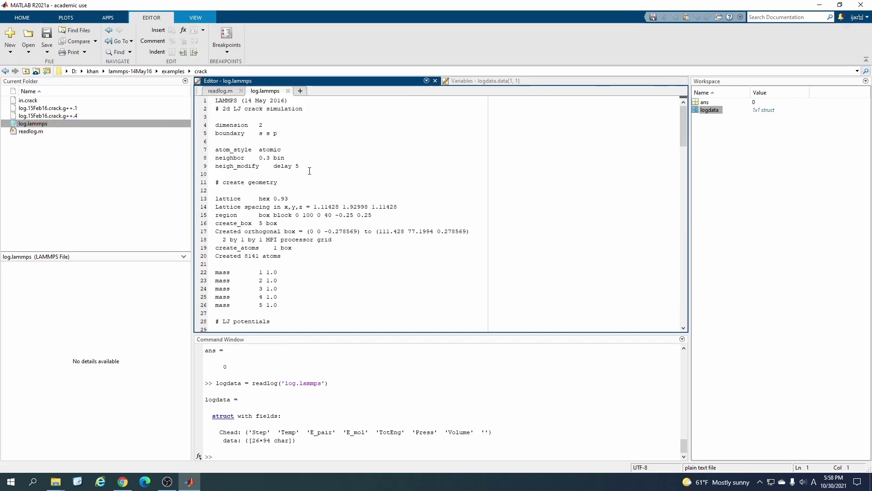
scroll(371, 174, "down", 20)
scroll(370, 174, "down", 10)
scroll(390, 233, "up", 5)
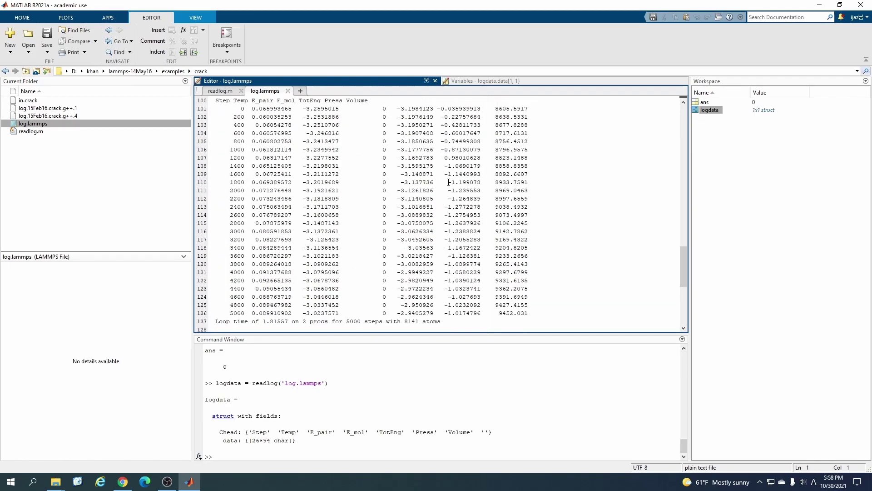
scroll(307, 231, "up", 2)
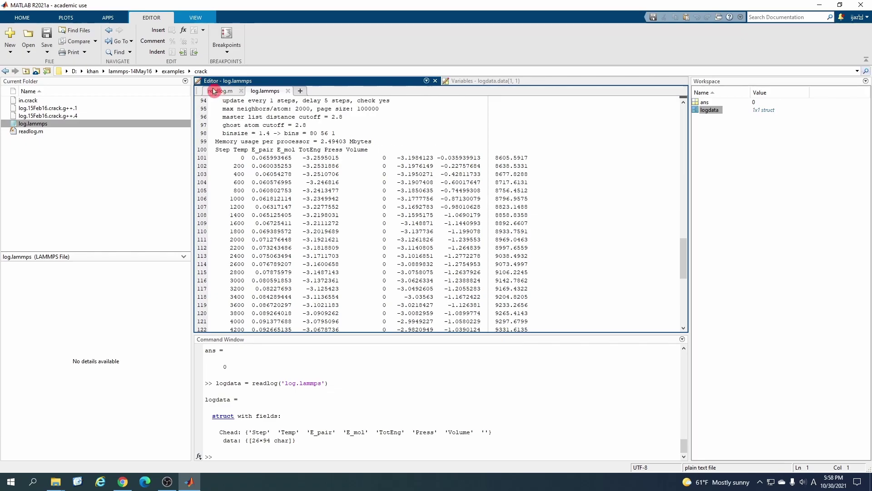
left_click(468, 82)
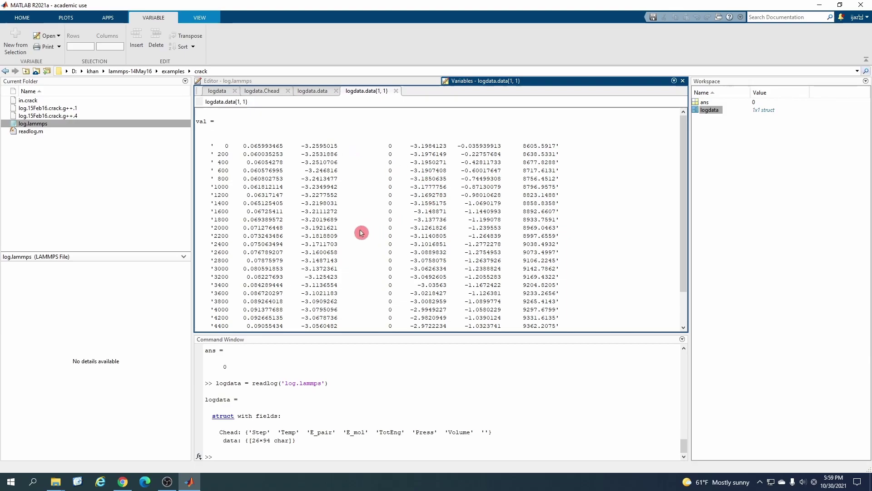
scroll(295, 195, "down", 3)
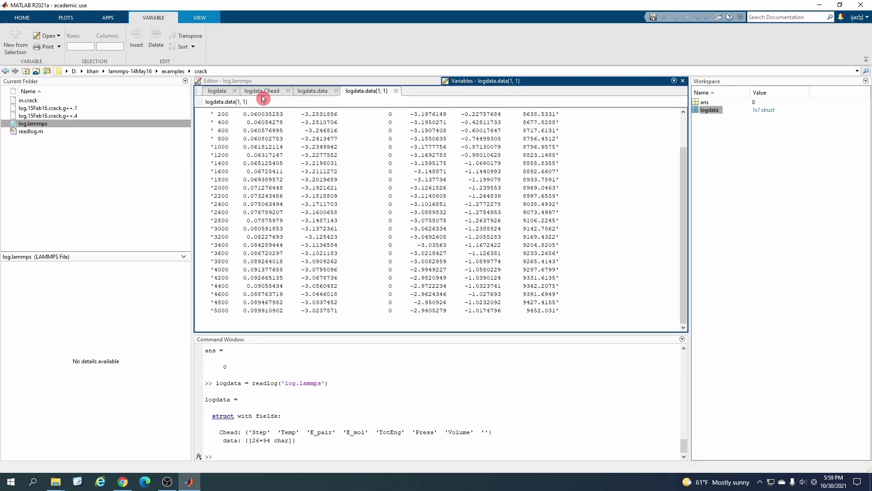
left_click(224, 91)
left_click(282, 84)
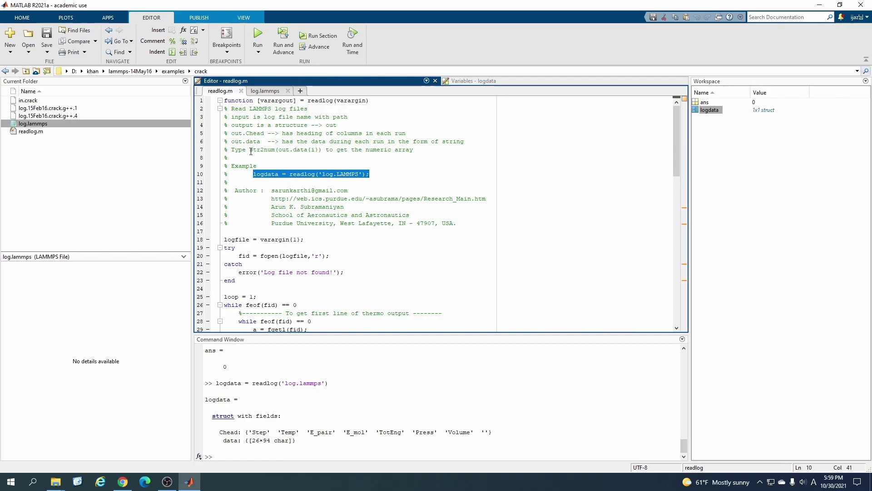
Paste the str2num(out.data{i}) example from readlog.m line 7 at the prompt.
left_click_drag(250, 150, 322, 150)
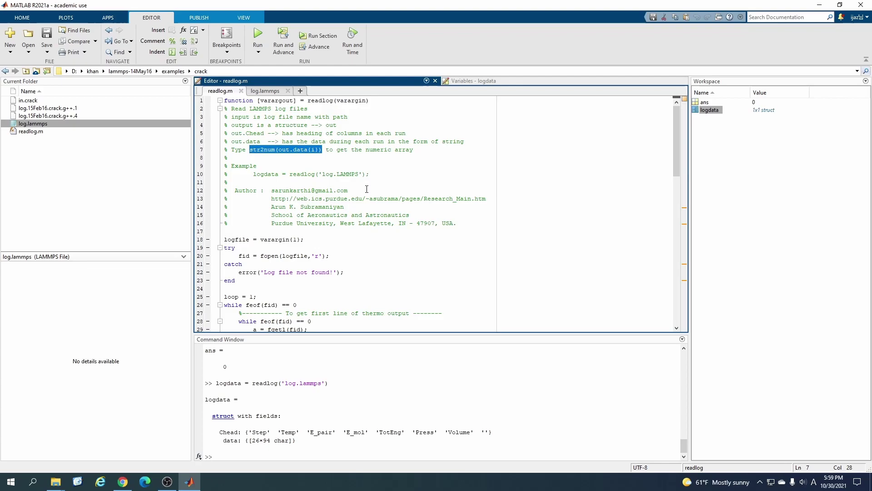
key("ctrl+v")
key("ctrl+z")
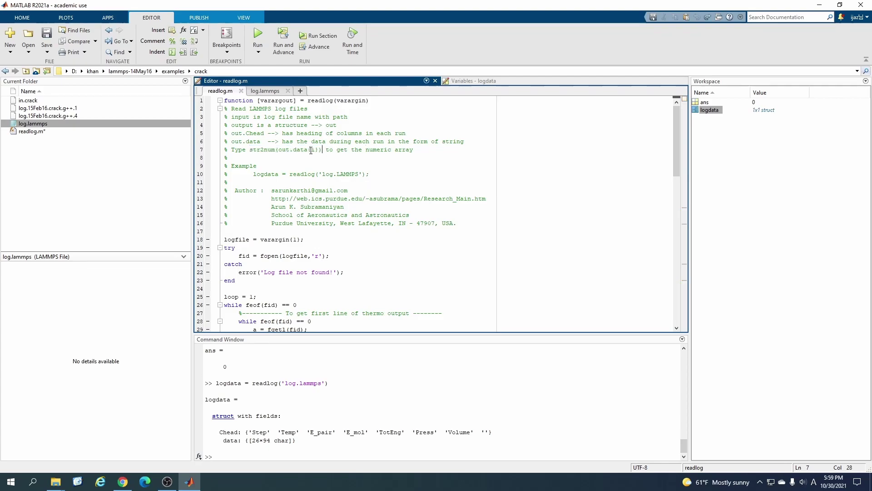
left_click_drag(250, 150, 323, 150)
key("ctrl+c")
left_click(274, 453)
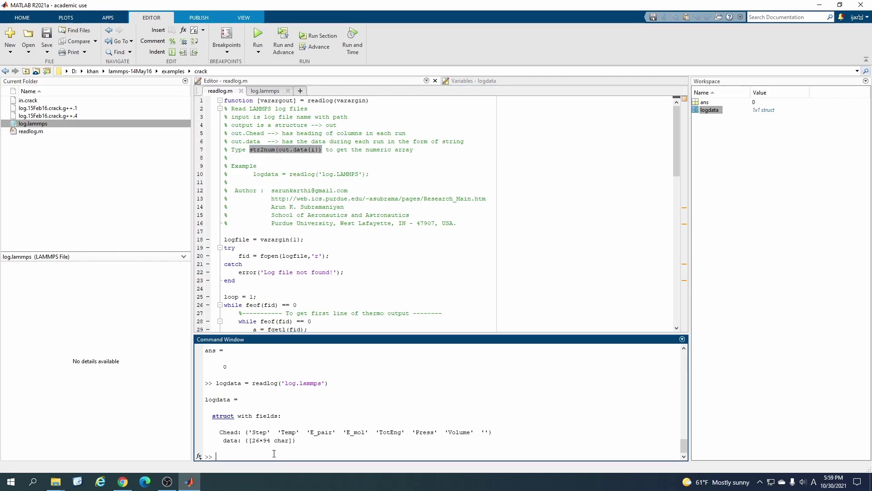
key("ctrl+v")
Edit and run out = str2num(logdata.data{1,1}) to build the 26x7 numeric matrix.
left_click(495, 81)
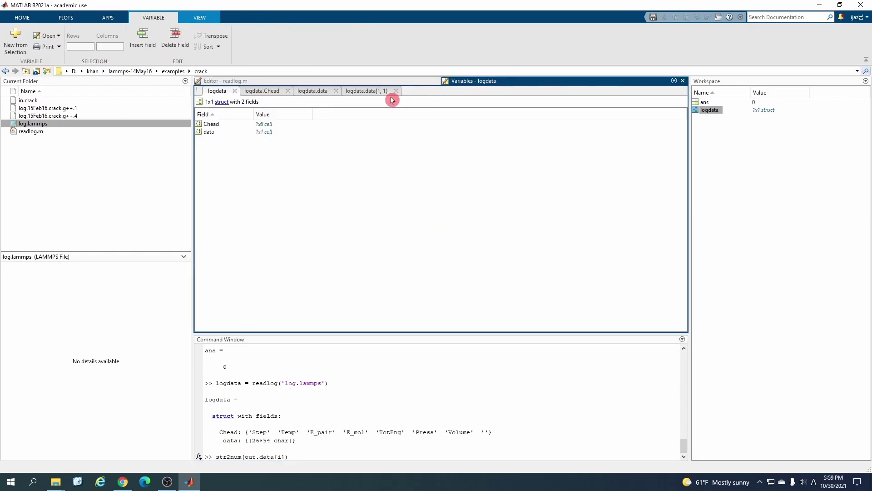
left_click(369, 90)
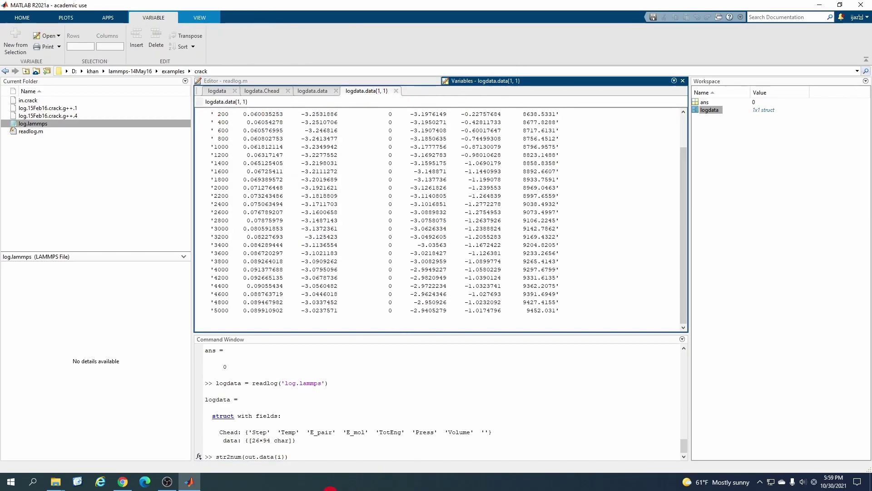
left_click(256, 457)
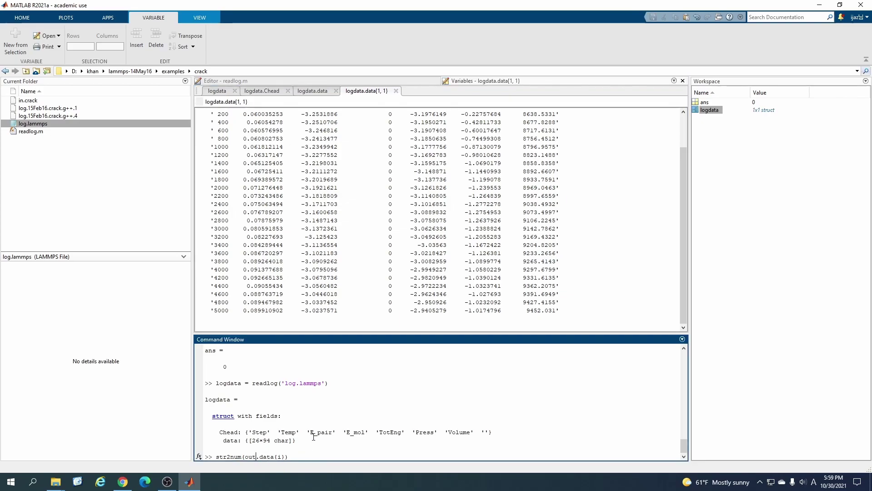
key("BackSpace")
key("BackSpace")
key("BackSpace")
type("logdata")
key("Right")
key("Right")
key("Right")
key("Right")
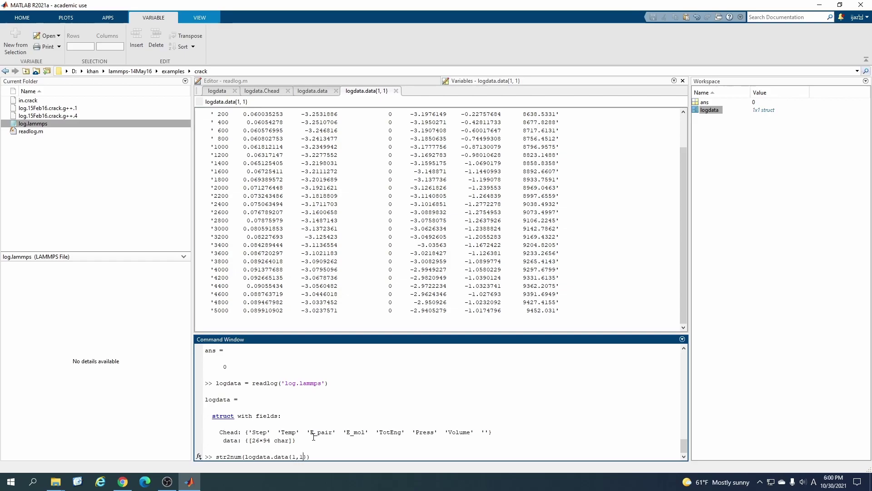
key("Left")
key("Home")
type("out =")
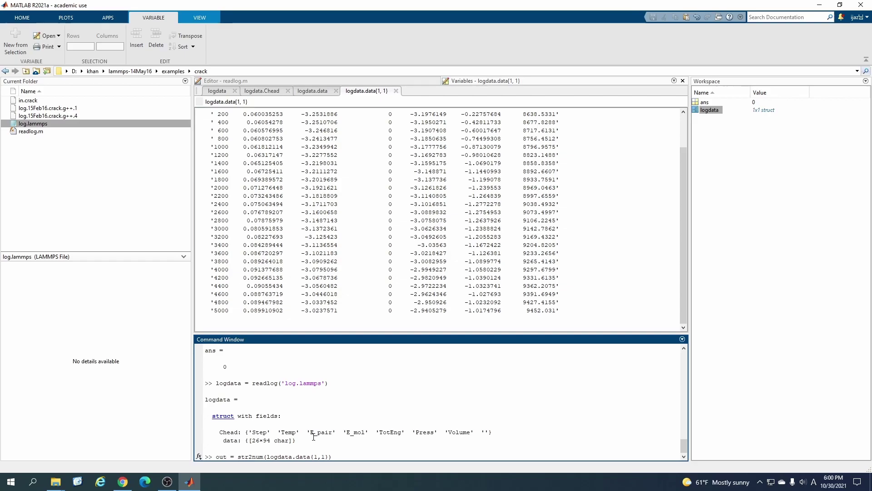
key("Return")
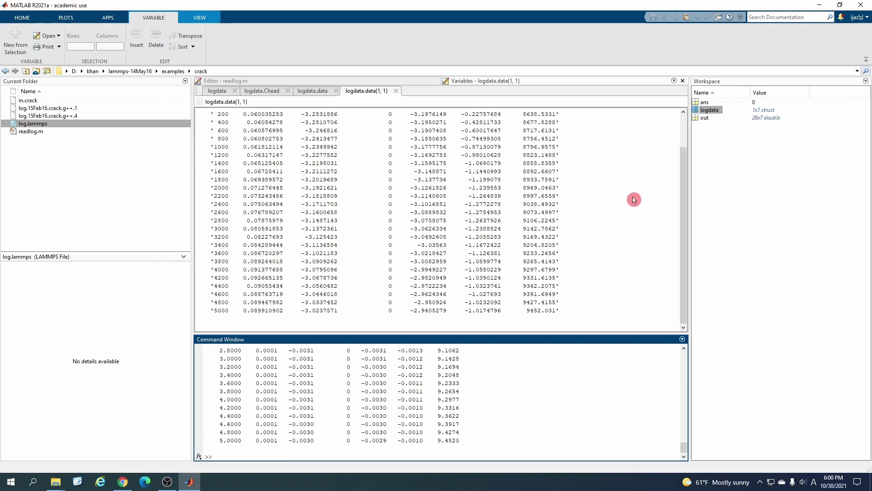
Open out in the Variables editor, then clear the Command Window and print out.
left_click_drag(576, 338, 578, 156)
left_click(708, 122)
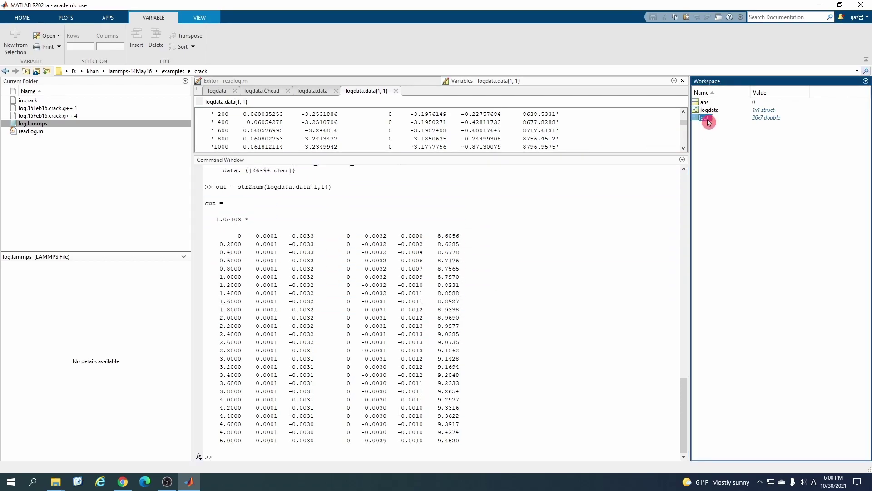
double_click(707, 118)
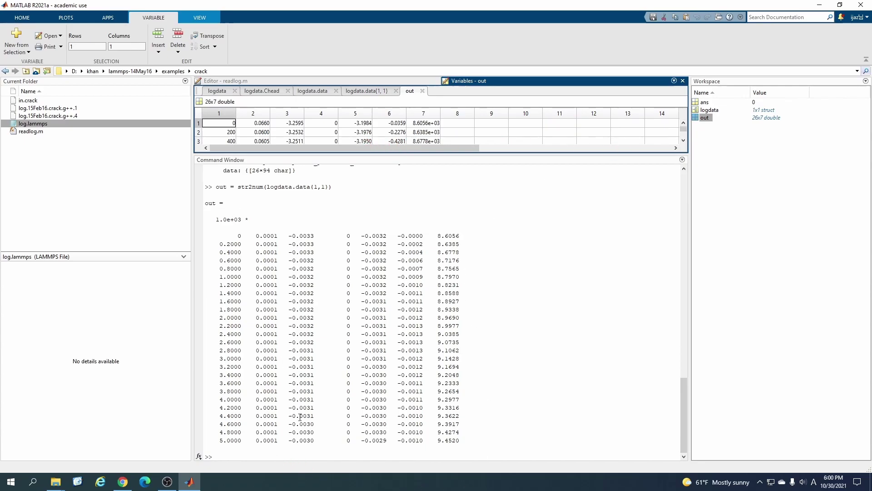
left_click(256, 454)
type("clc")
key("Return")
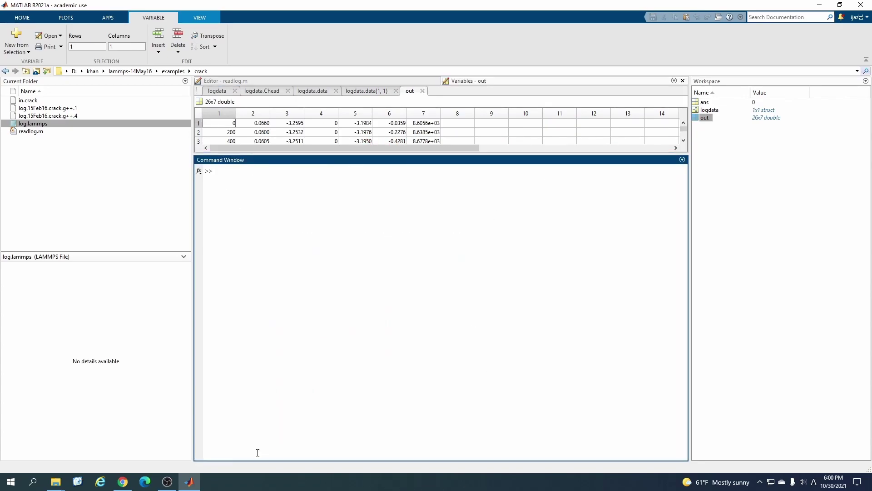
type("out")
key("Return")
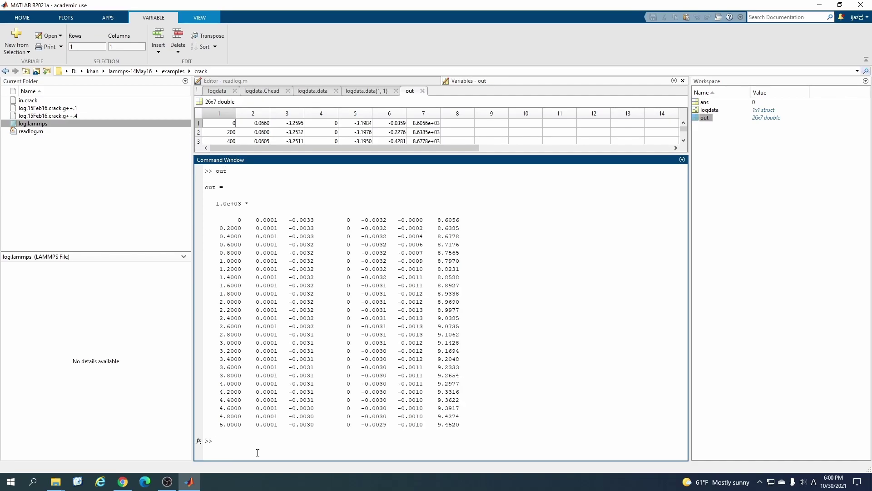